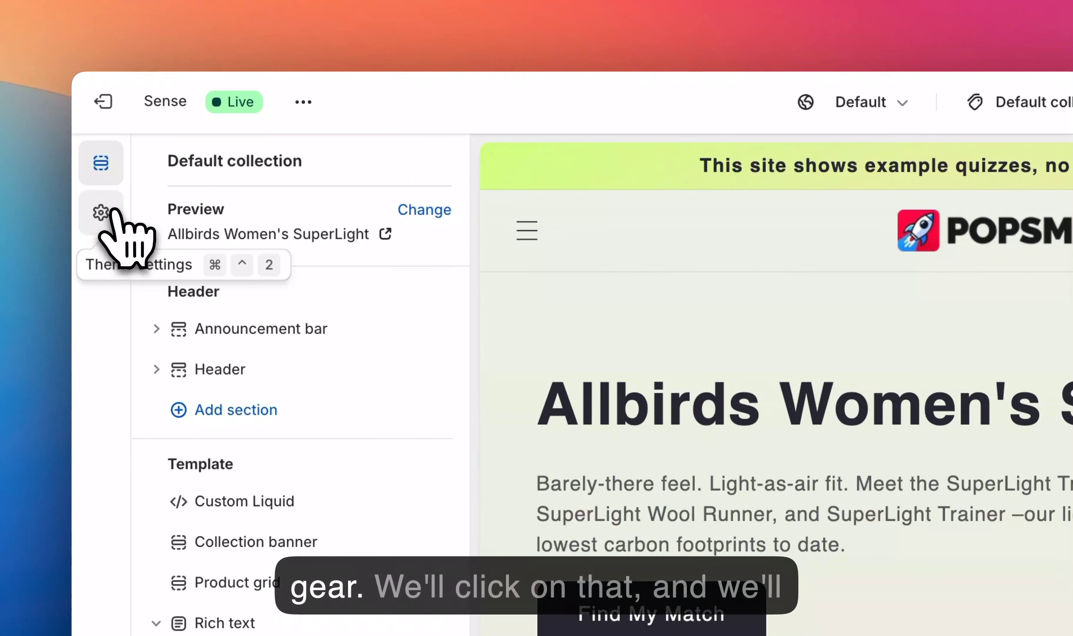
Open the Custom CSS section in the theme settings.
click(101, 213)
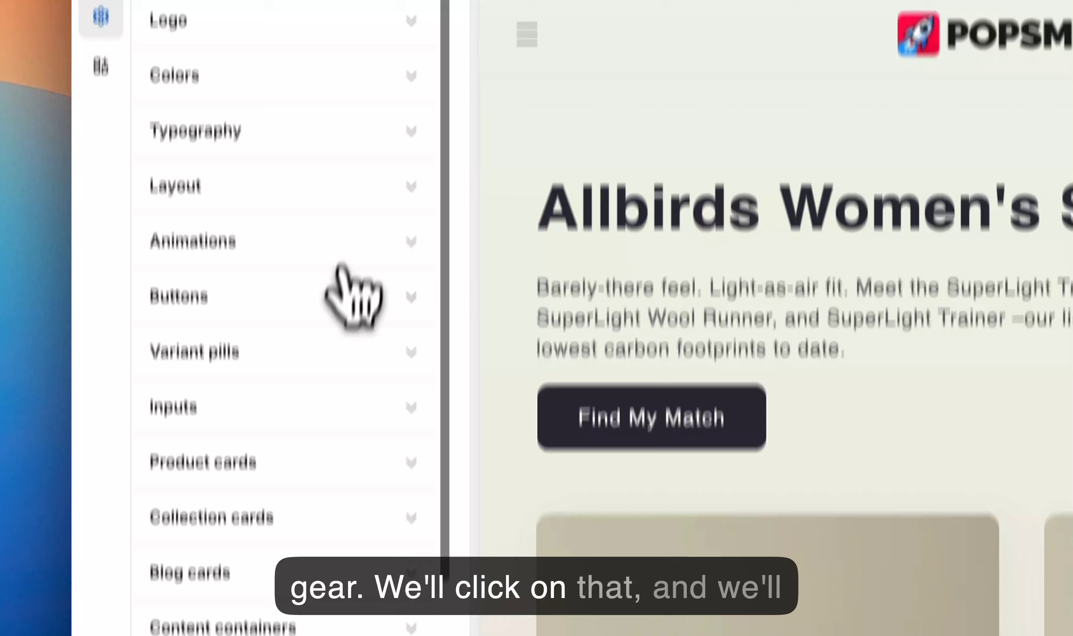
scroll(357, 475, down, 10)
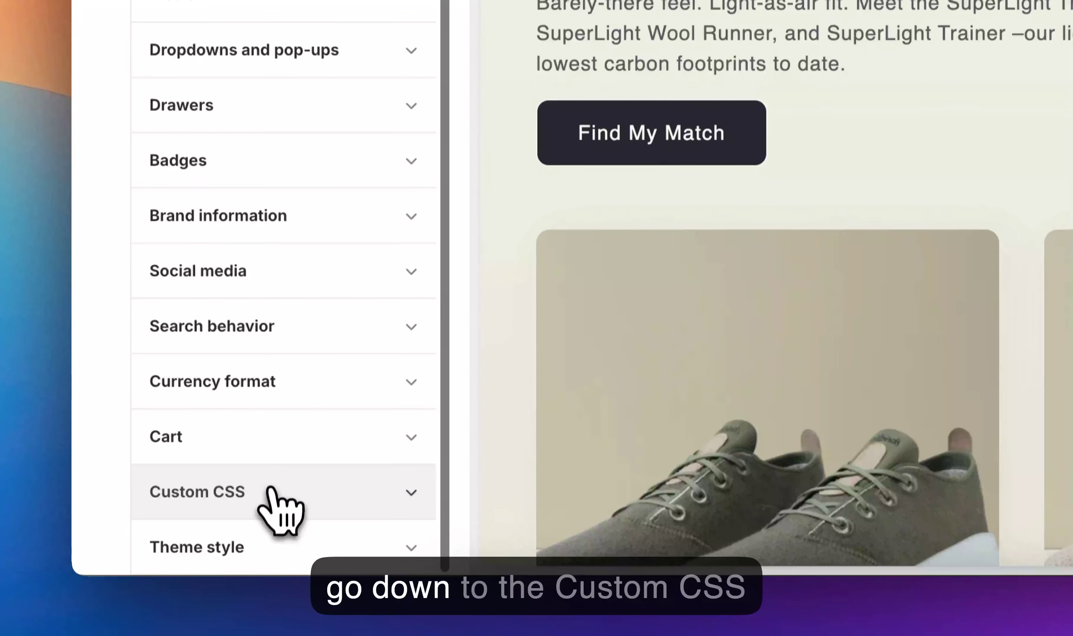
click(281, 603)
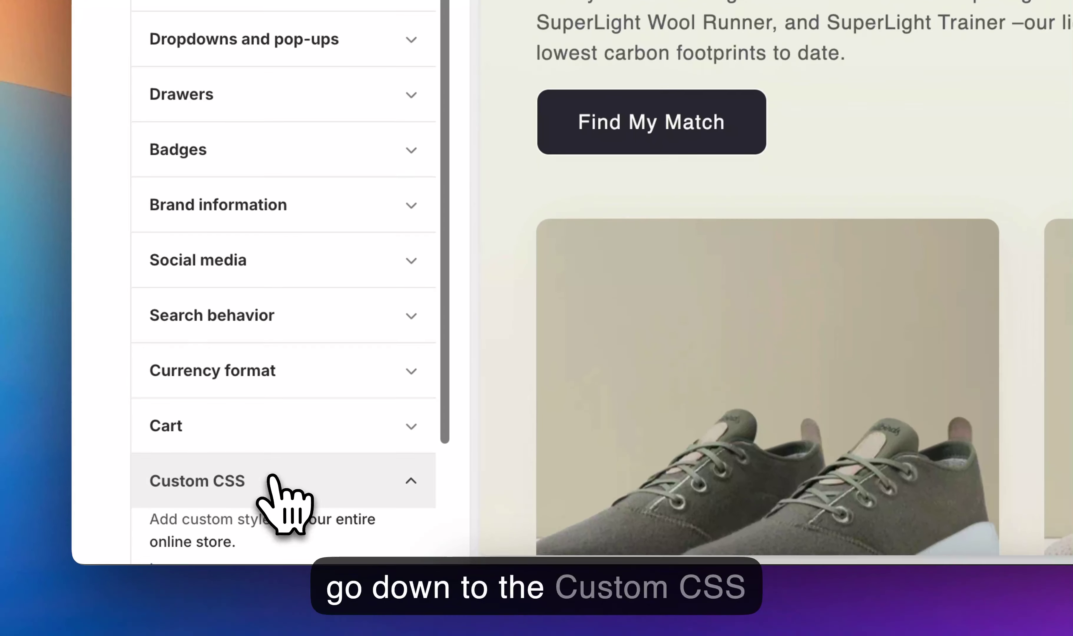
scroll(278, 592, down, 5)
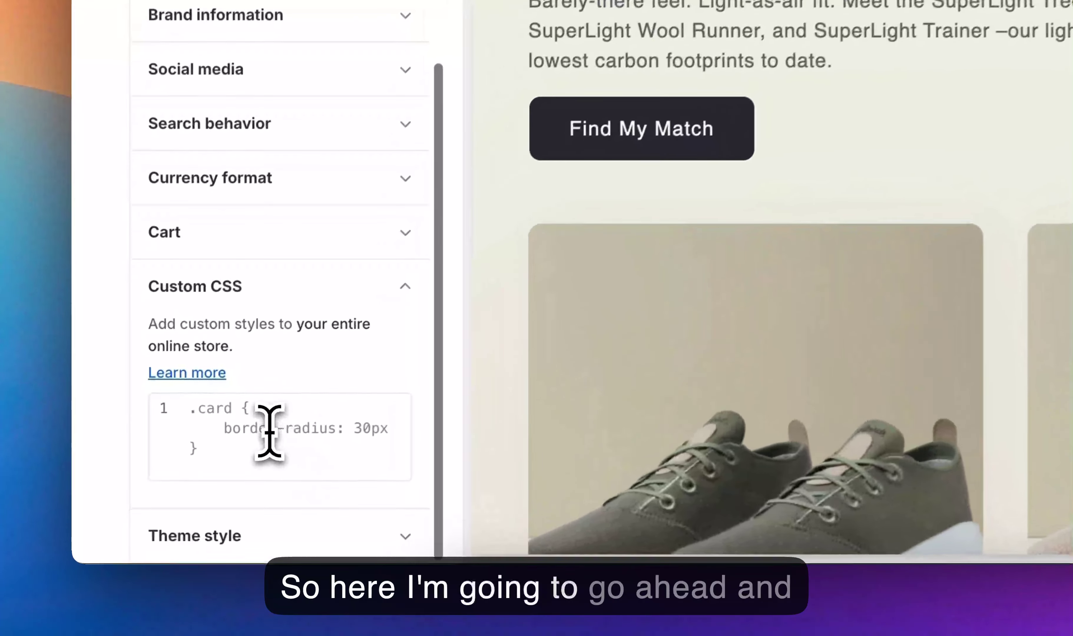
Add and save custom CSS for the quiz buttons: background #0ca856, 30px border radius, #fff text, and hover background #0fd86e.
click(269, 431)
text(.ps-quiz-button, .ps-quiz-button--primary {   background: #0ca856 !important;   border-radius: 30px !important;   color: #fff !important; } .ps-quiz-button:hover, .ps-quiz-button--primary:hover {   background: #0fd86e !important;   border-radius: 30px !important;   color: #fff !important; })
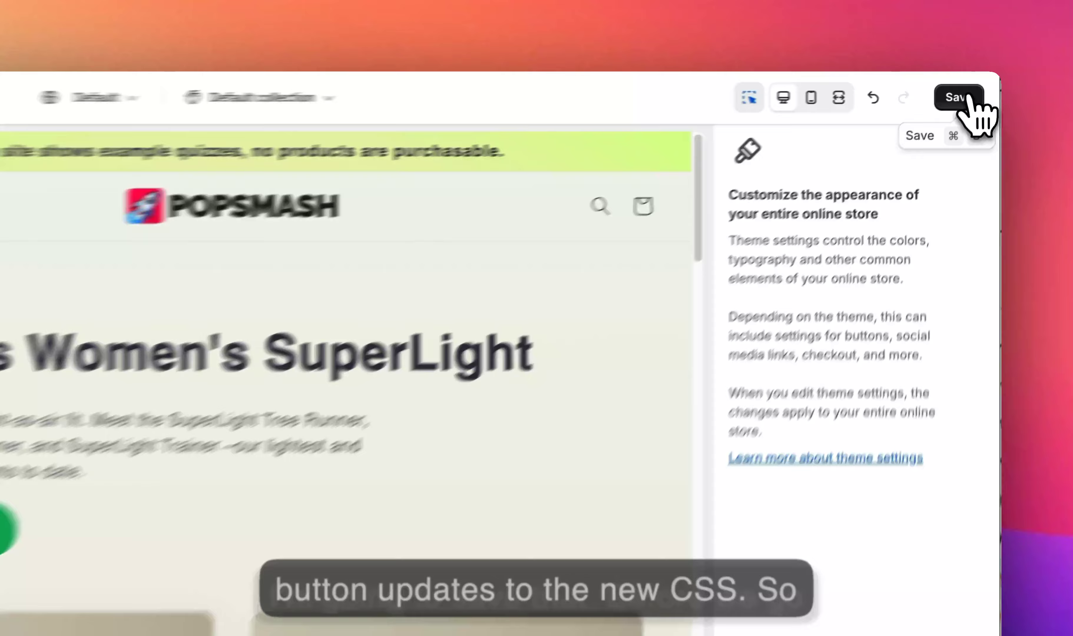
click(976, 86)
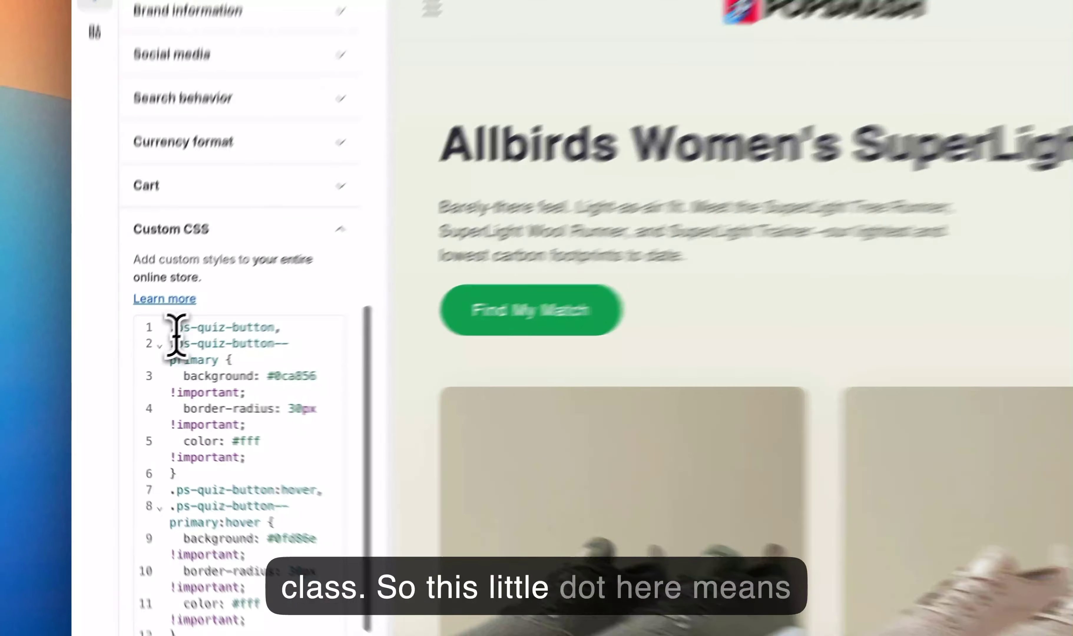
Examine the quiz button class selectors and their background, border-radius and text color rules in the custom CSS.
click(143, 358)
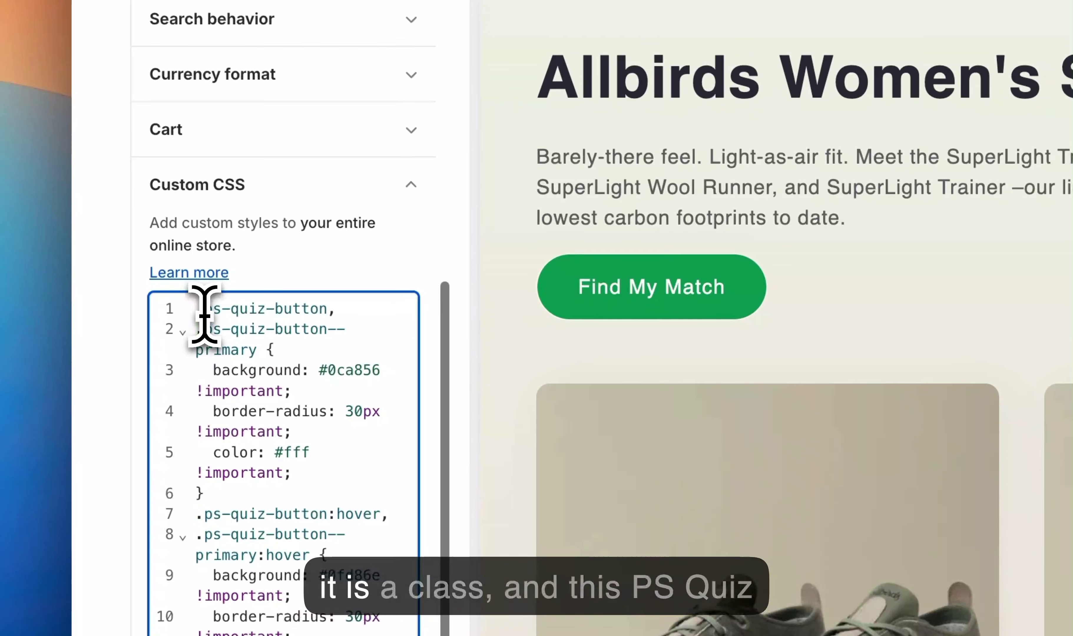
drag(204, 313, 326, 312)
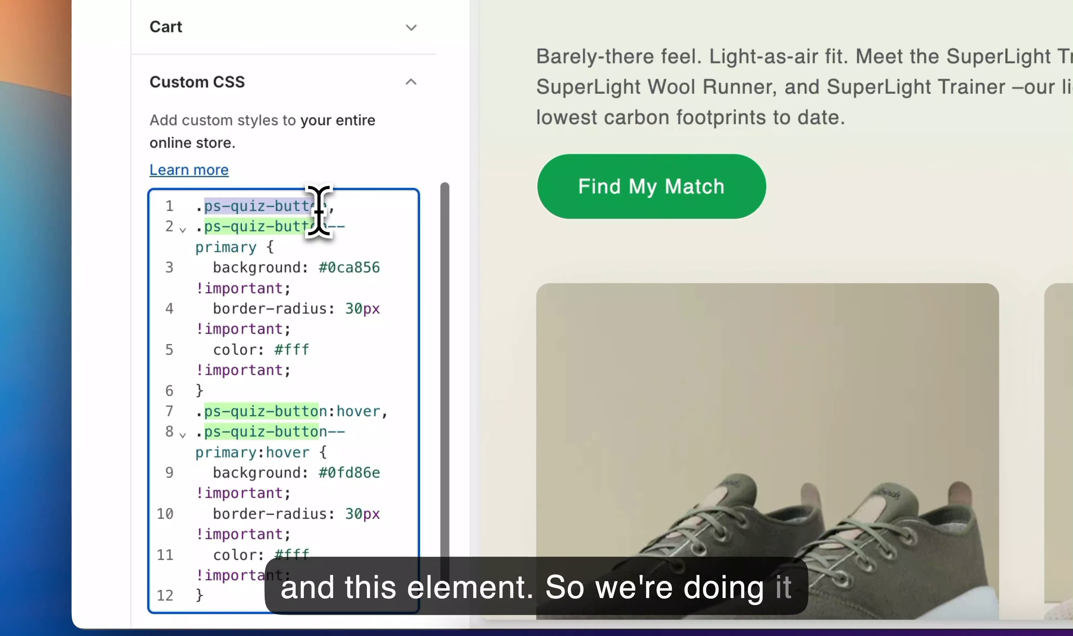
drag(204, 226, 296, 372)
drag(328, 267, 362, 268)
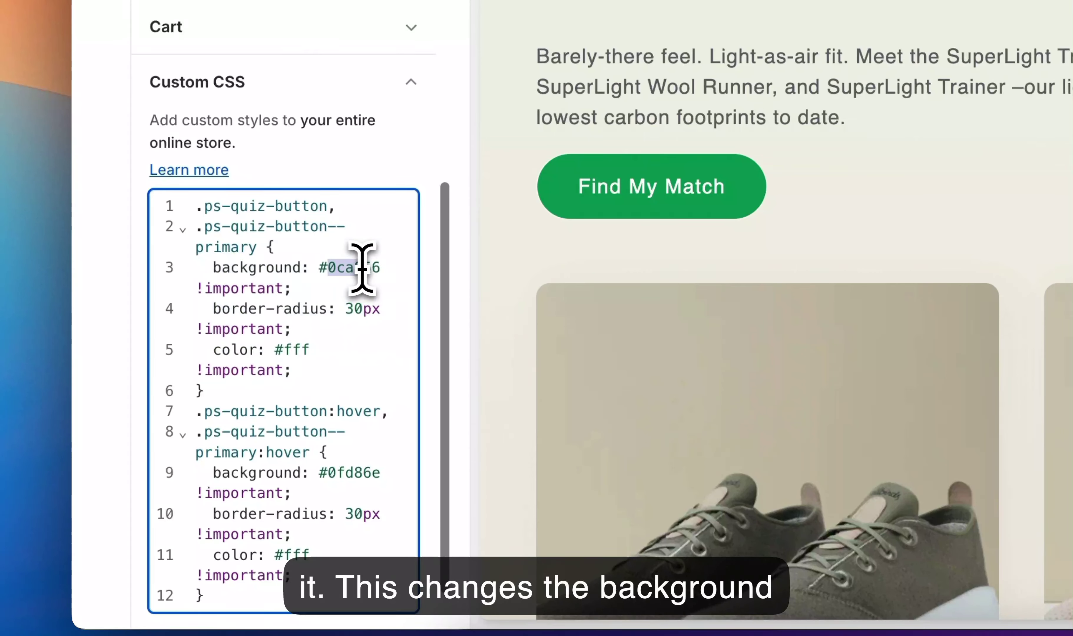
drag(212, 308, 382, 310)
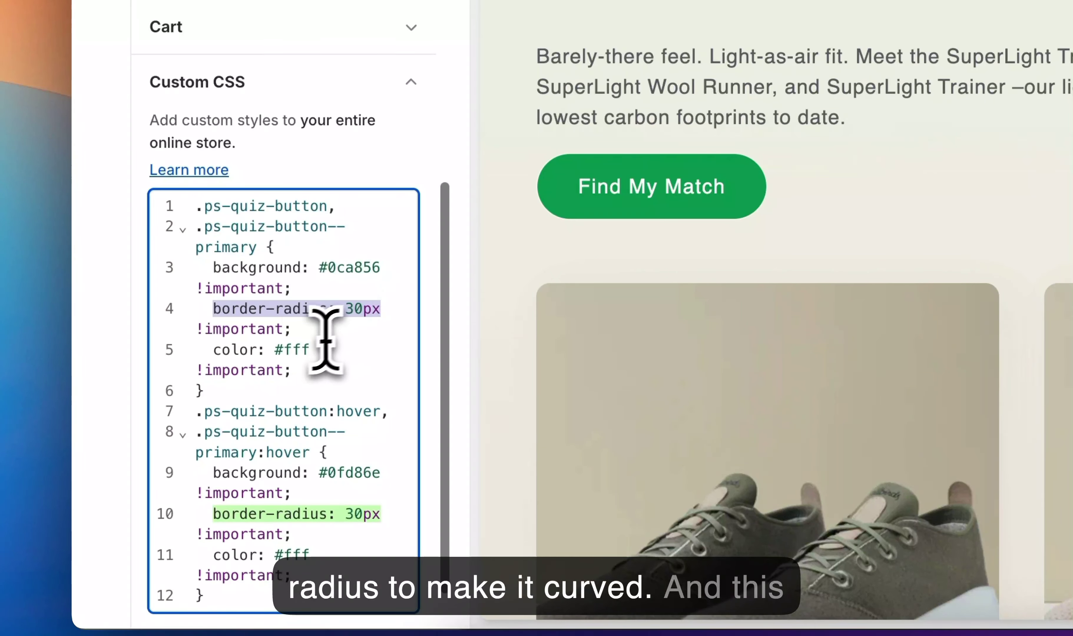
drag(276, 349, 308, 357)
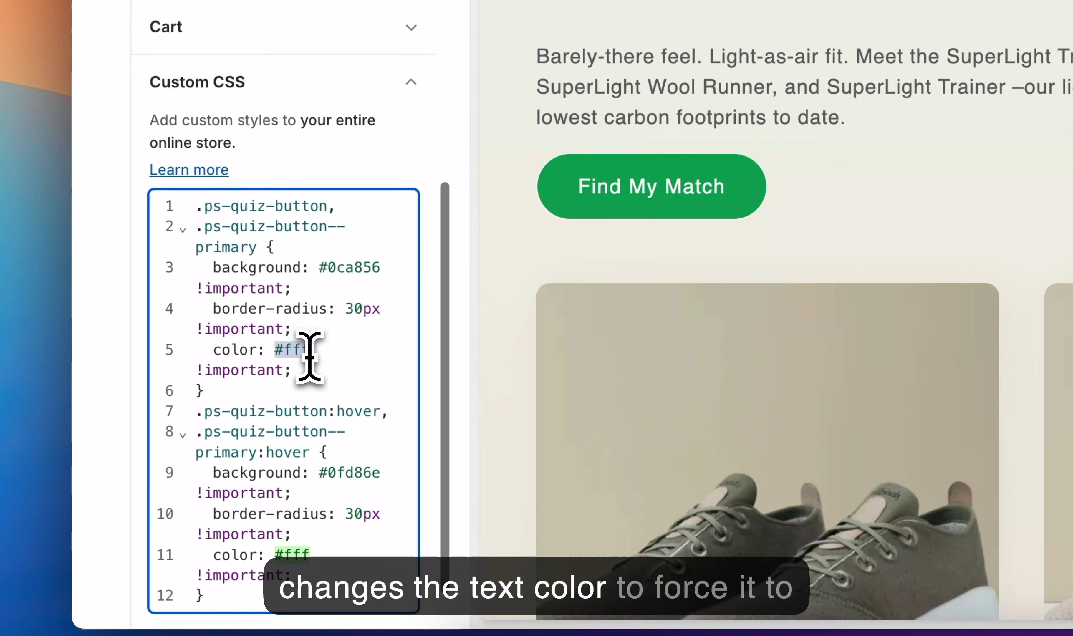
click(292, 349)
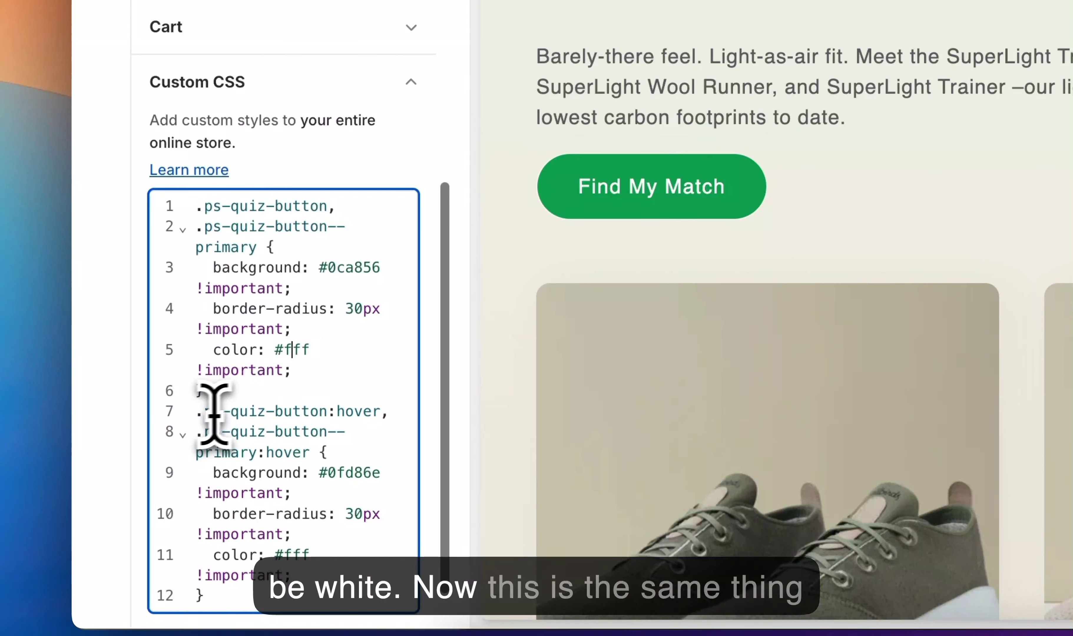
Examine the hover selectors and the styles they apply to the quiz buttons in the custom CSS.
drag(197, 411, 383, 412)
click(318, 410)
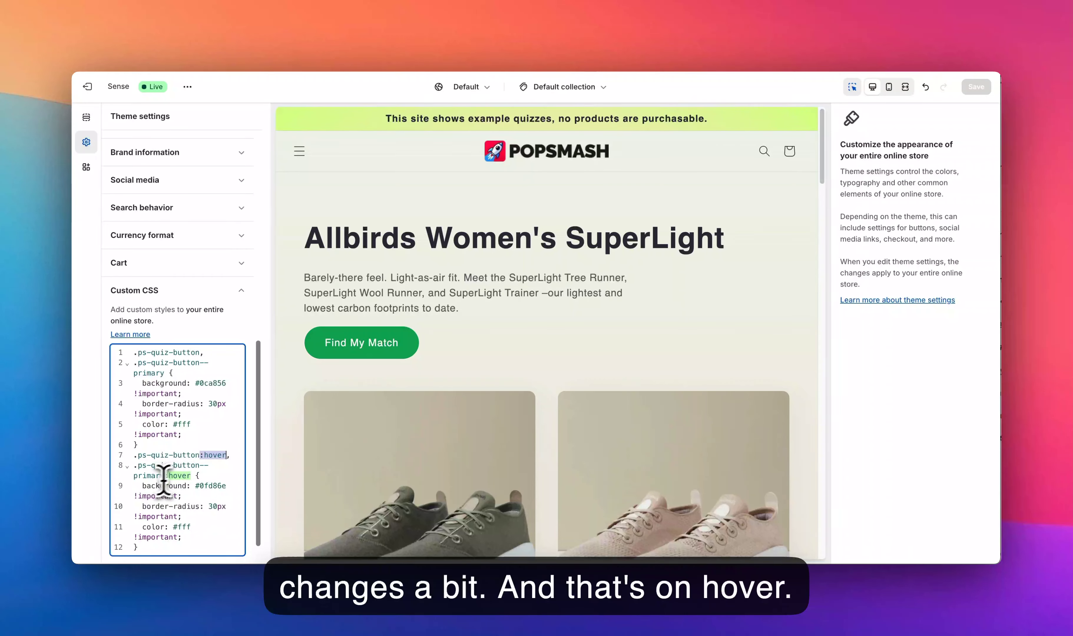
drag(131, 485, 199, 538)
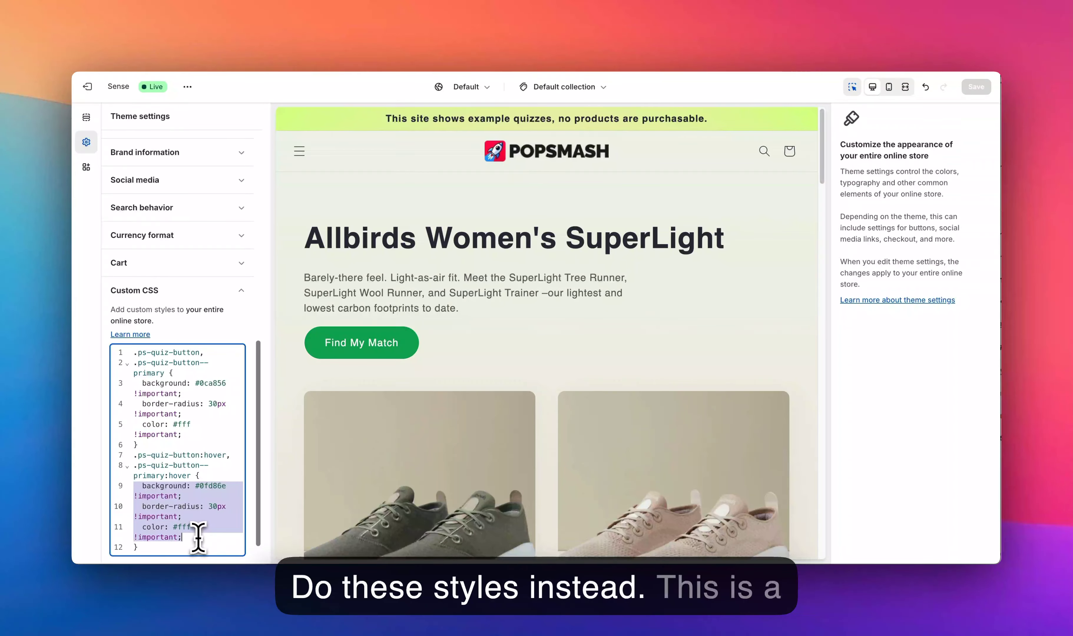
click(200, 441)
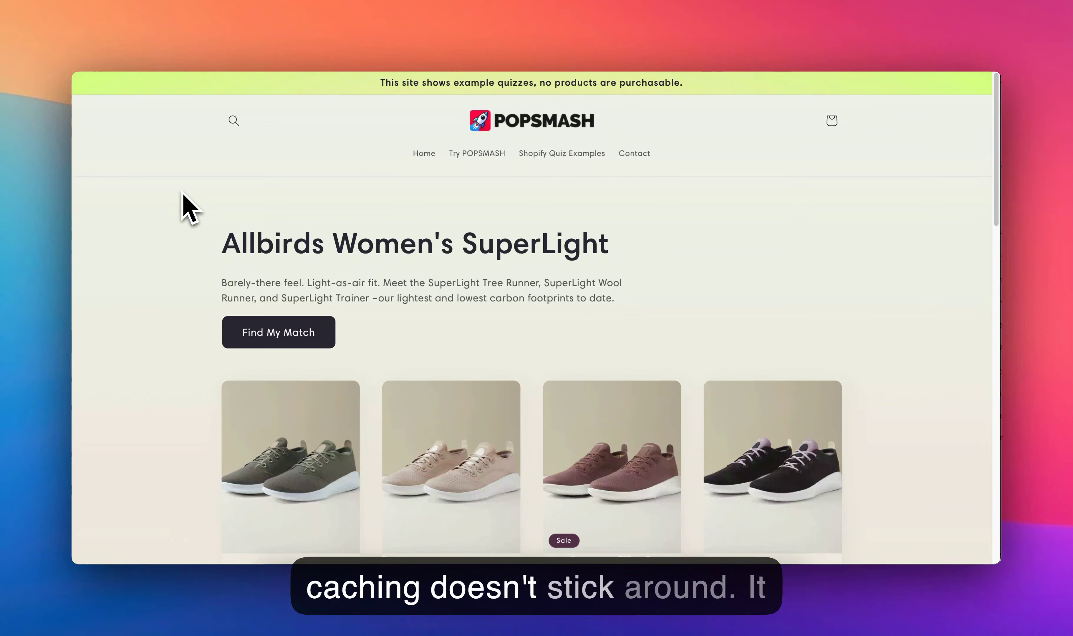
Hard-refresh the Allbirds Women's SuperLight storefront page and check the Find My Match button and the collection description.
key(super+shift+r)
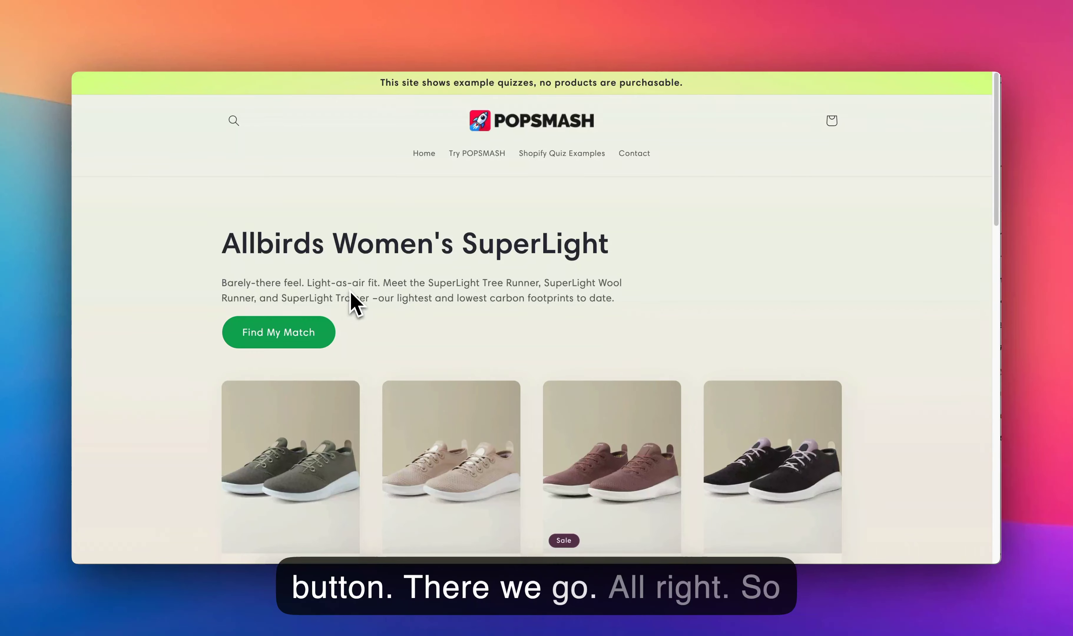
drag(222, 286, 615, 293)
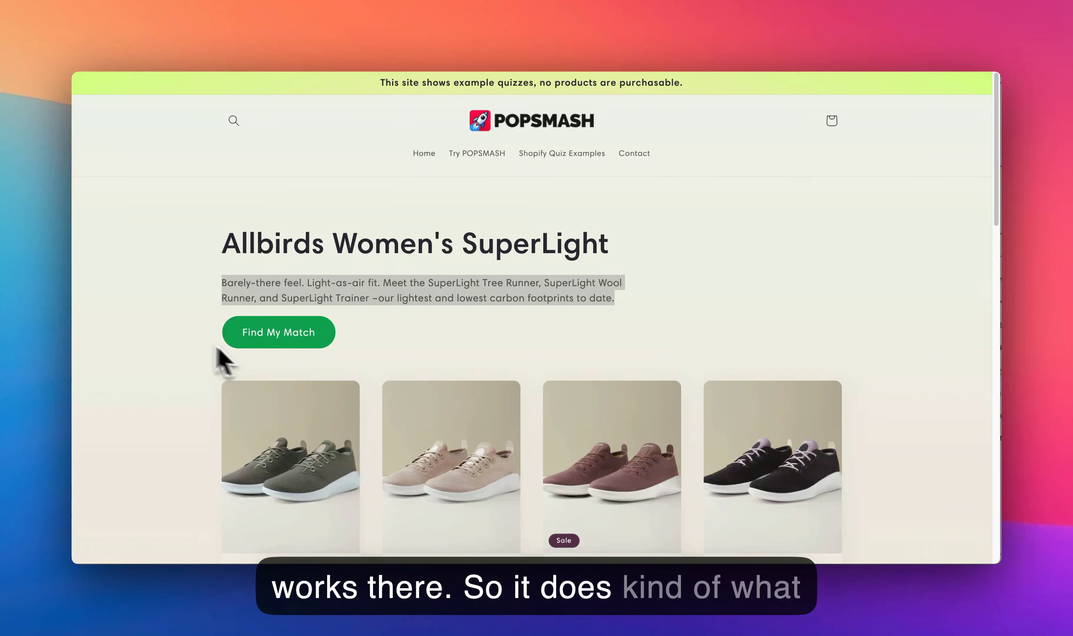
click(489, 343)
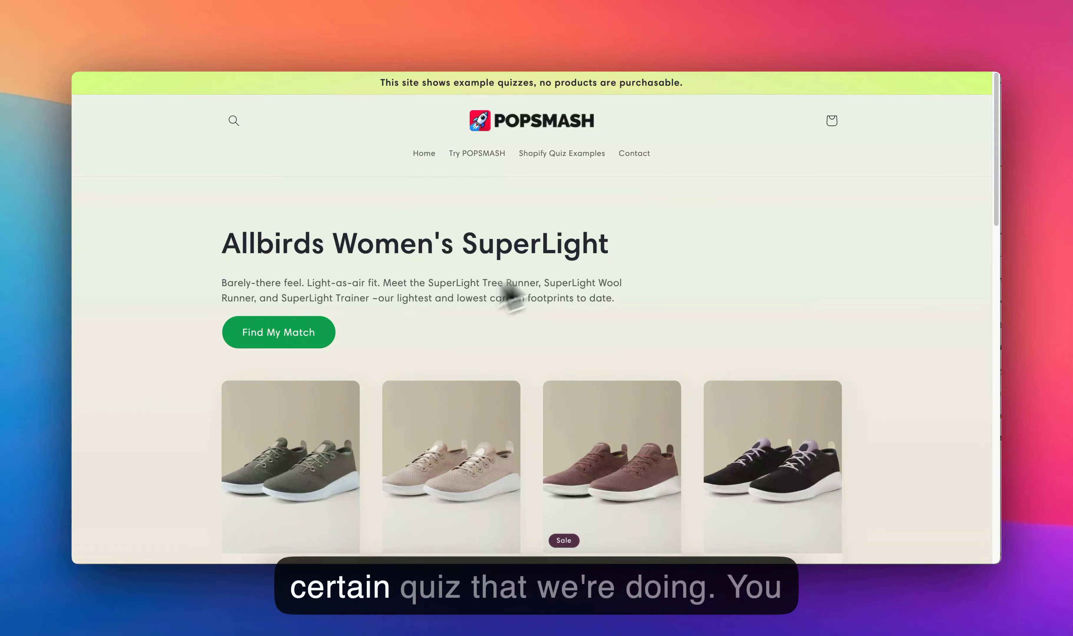
Open the Find My Match quiz, look through its results page and retake the quiz.
click(322, 345)
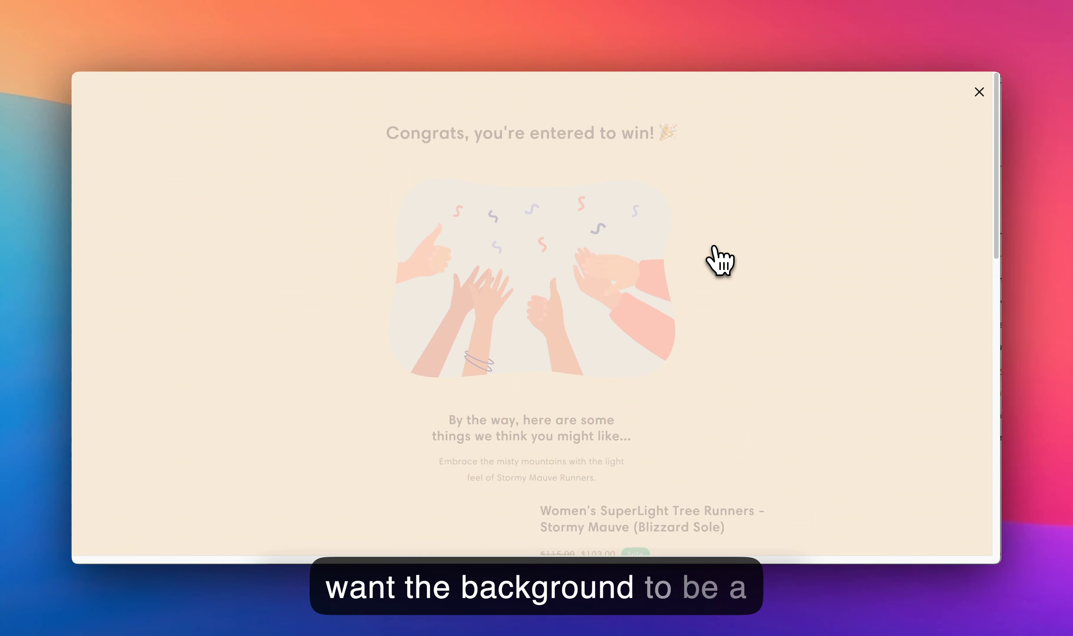
scroll(671, 321, down, 15)
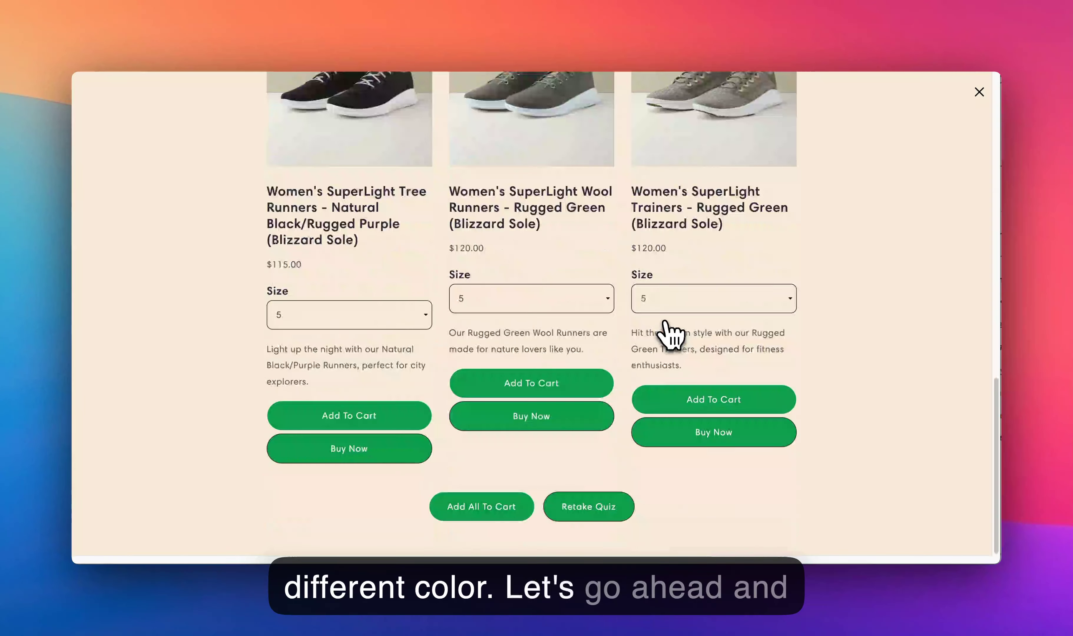
click(615, 510)
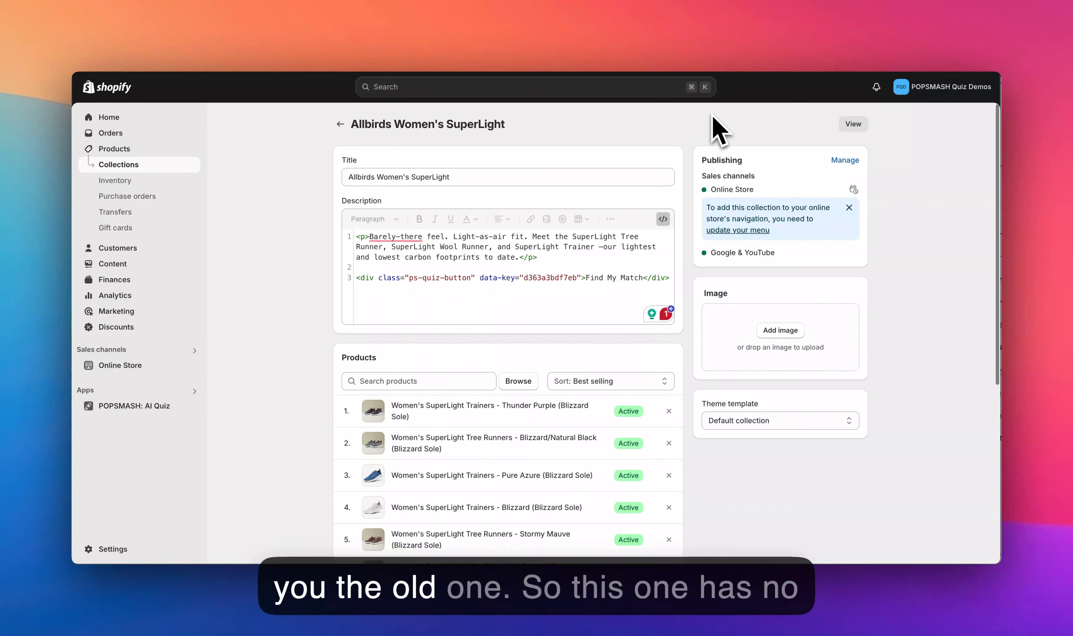
Check the quiz button line in the Allbirds Women's SuperLight collection description in the Shopify admin.
scroll(390, 301, down, 1)
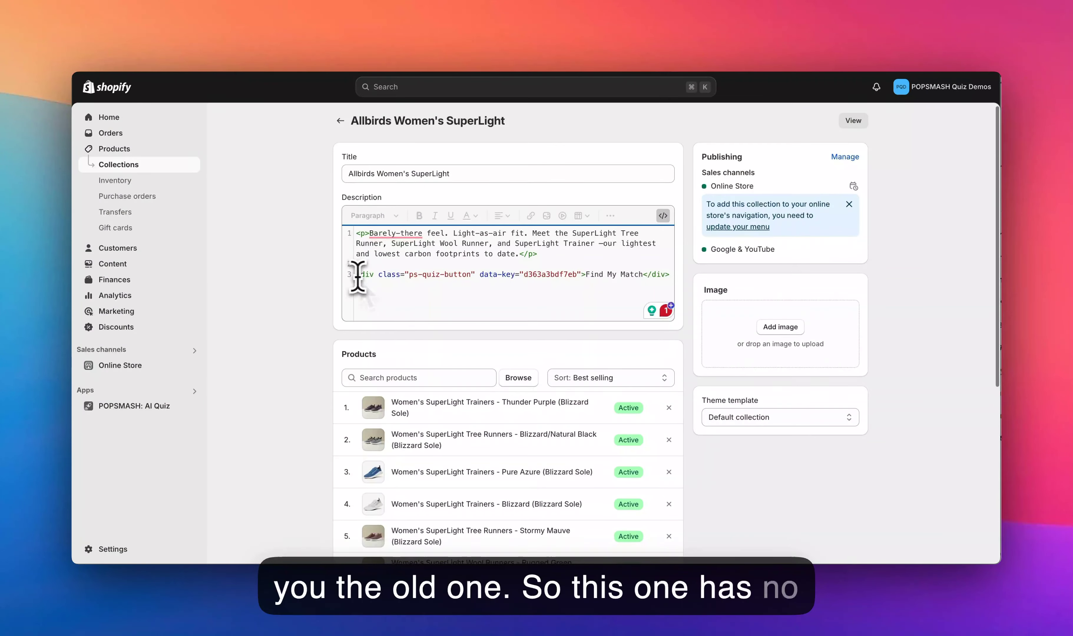
drag(561, 278, 660, 273)
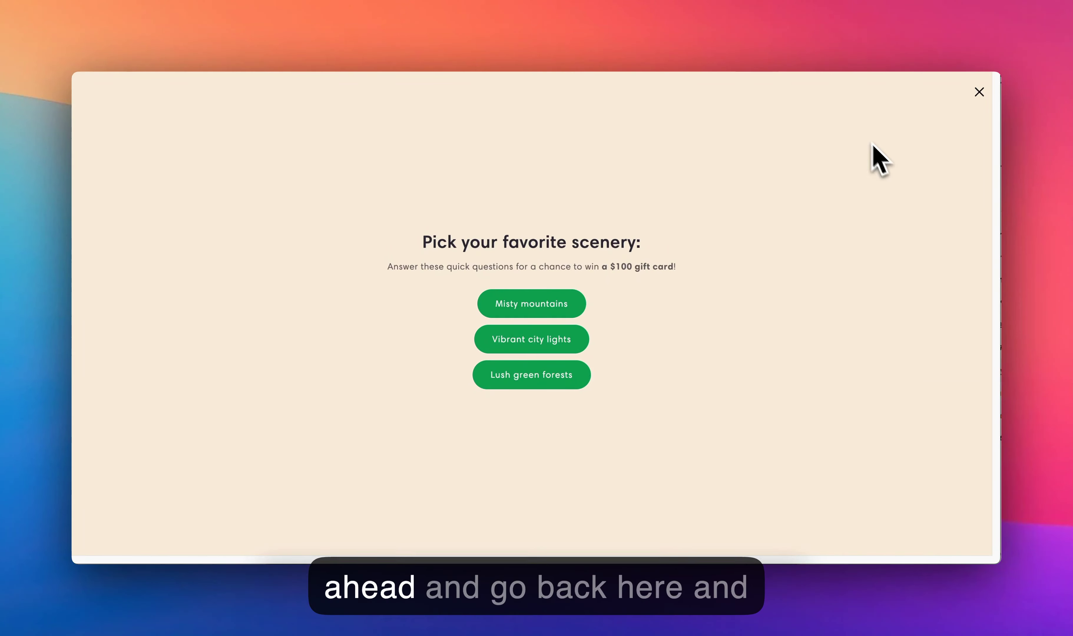
Close the quiz, reload the storefront page and reopen the quiz to check its background color, closing it again.
click(979, 93)
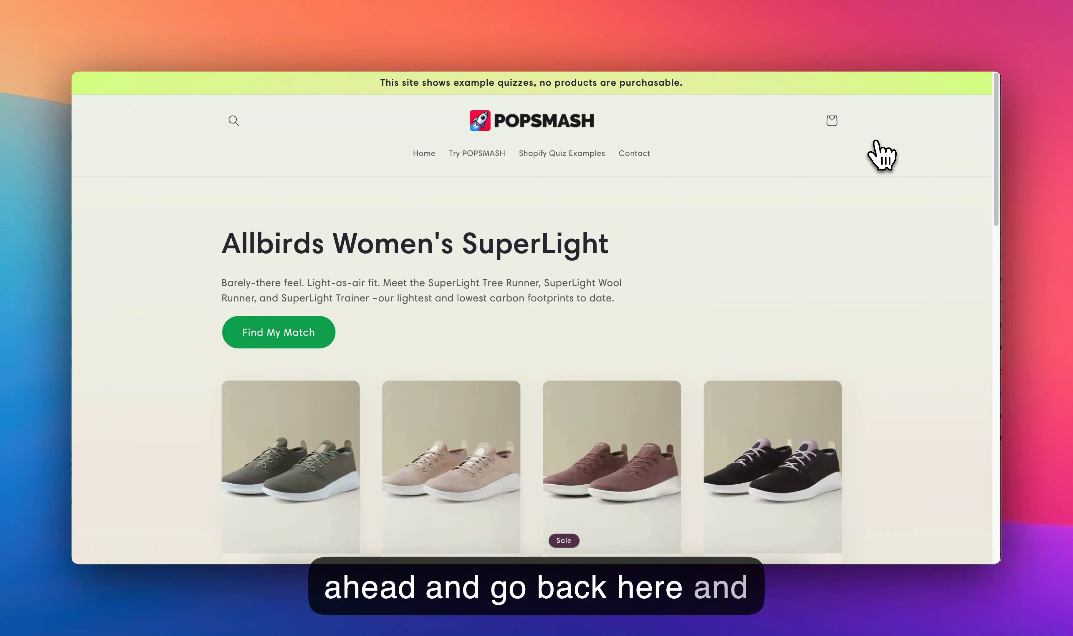
key(super+r)
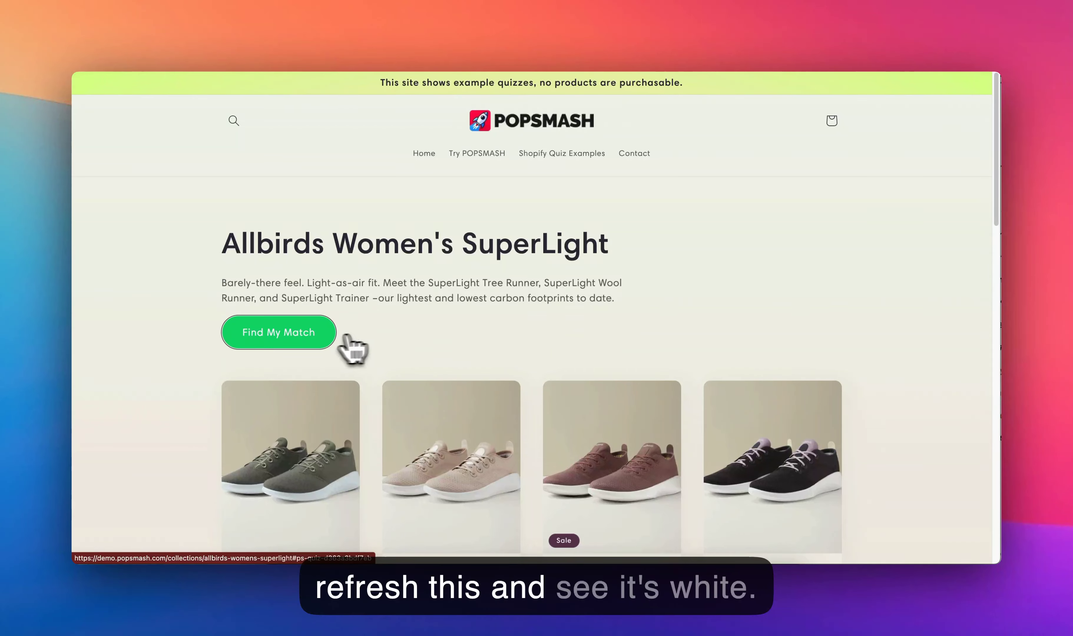
click(331, 339)
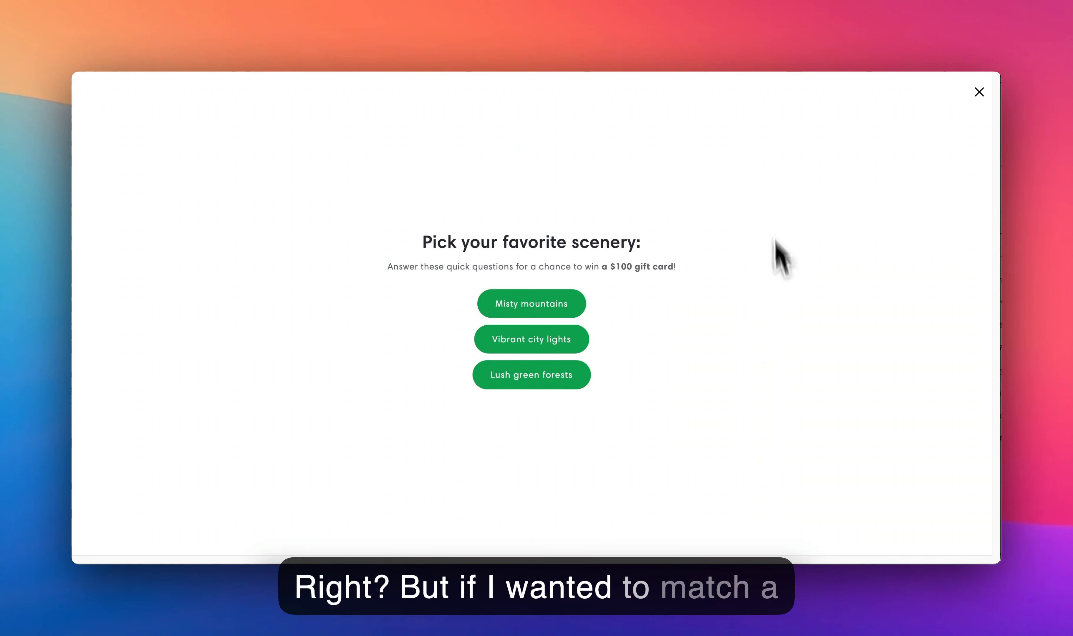
click(980, 91)
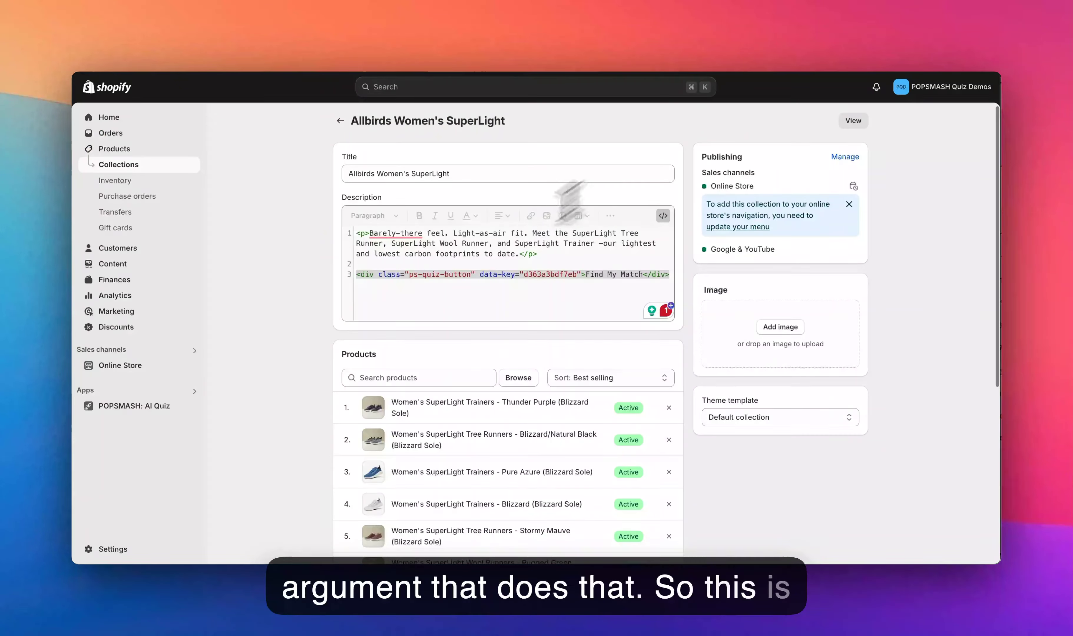
Examine the complete ps-quiz-button div snippet in the collection description's HTML.
click(479, 275)
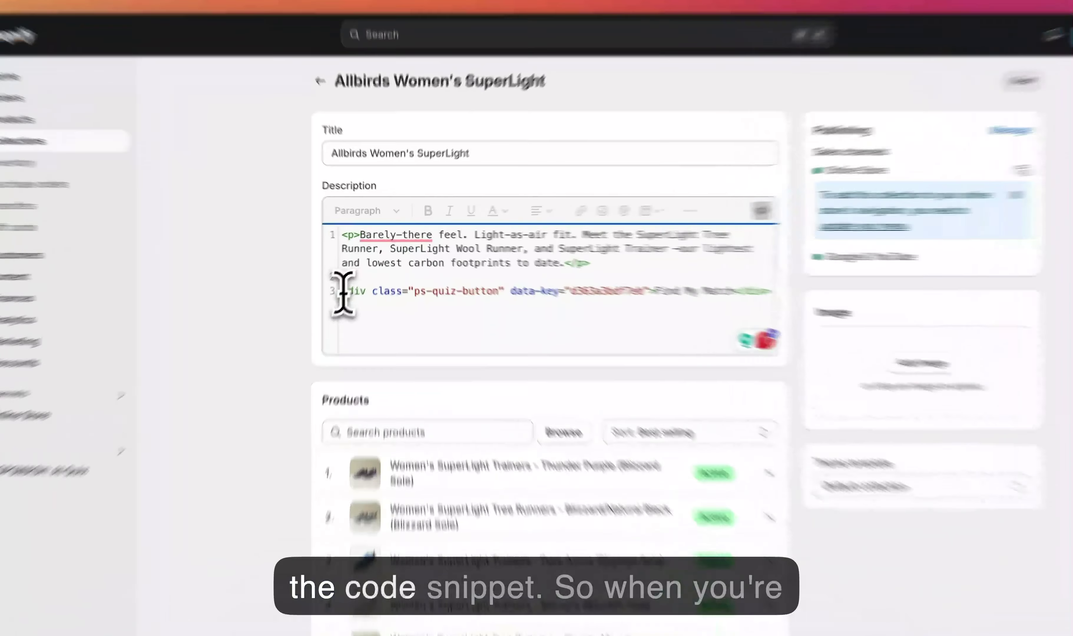
drag(356, 275, 639, 273)
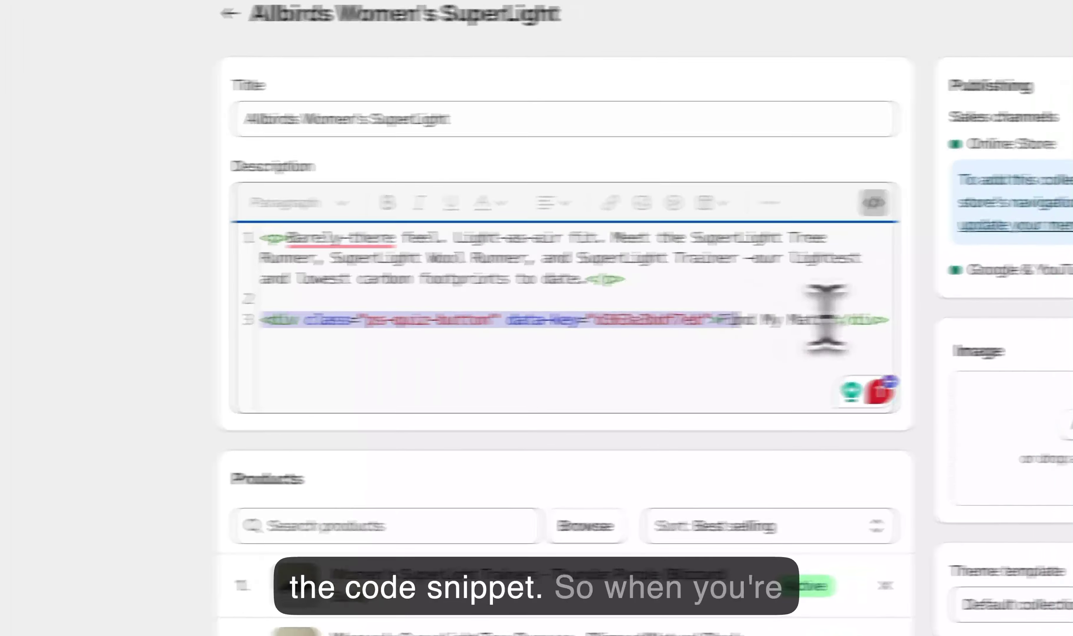
drag(826, 318, 958, 300)
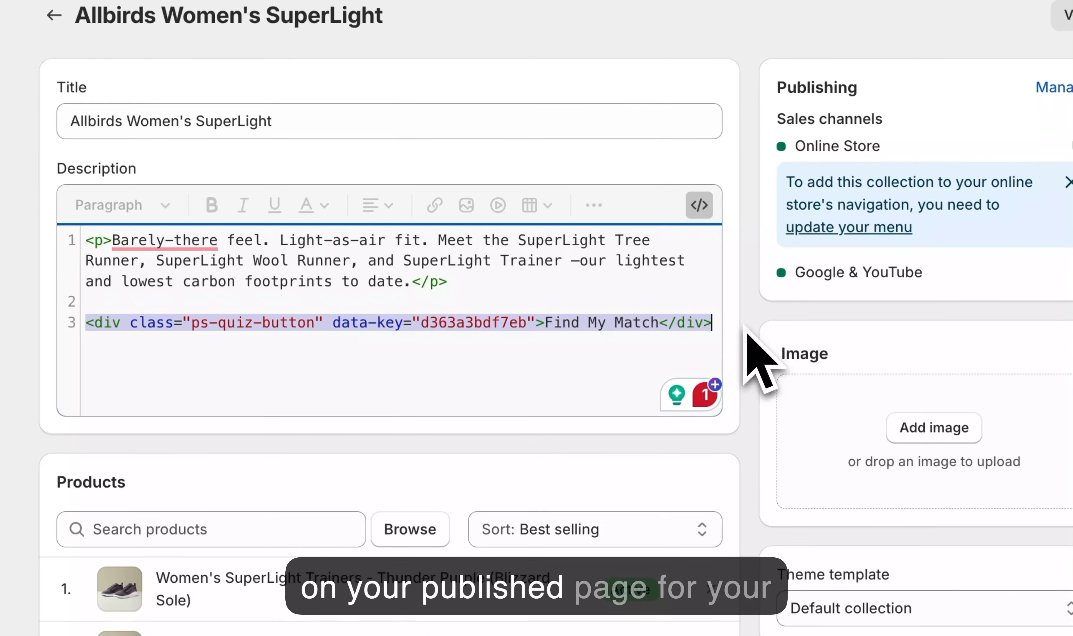
click(715, 325)
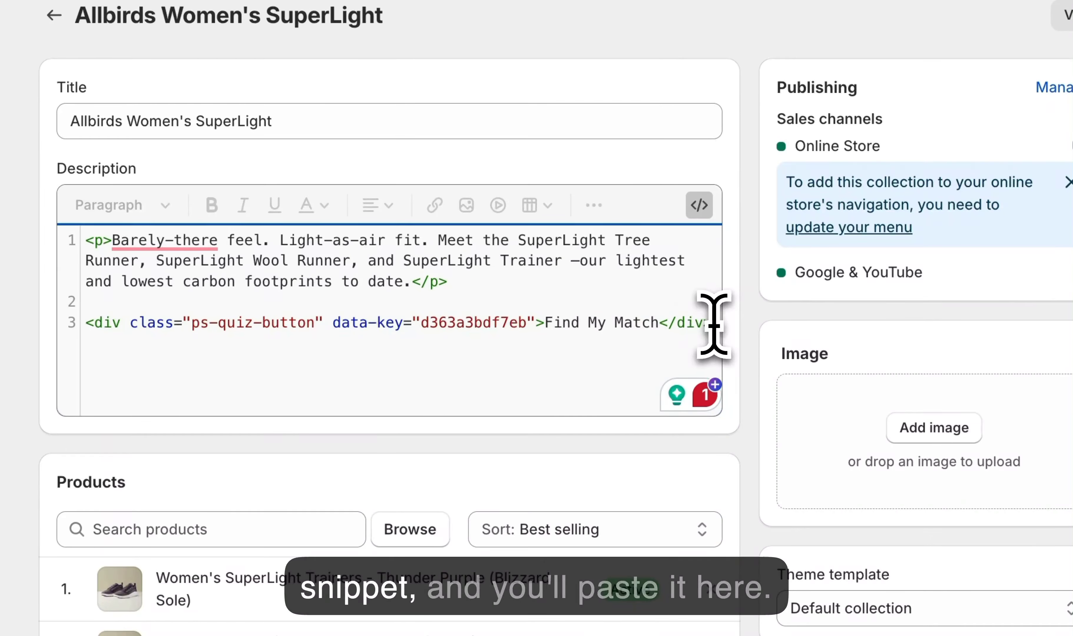
drag(714, 324, 347, 305)
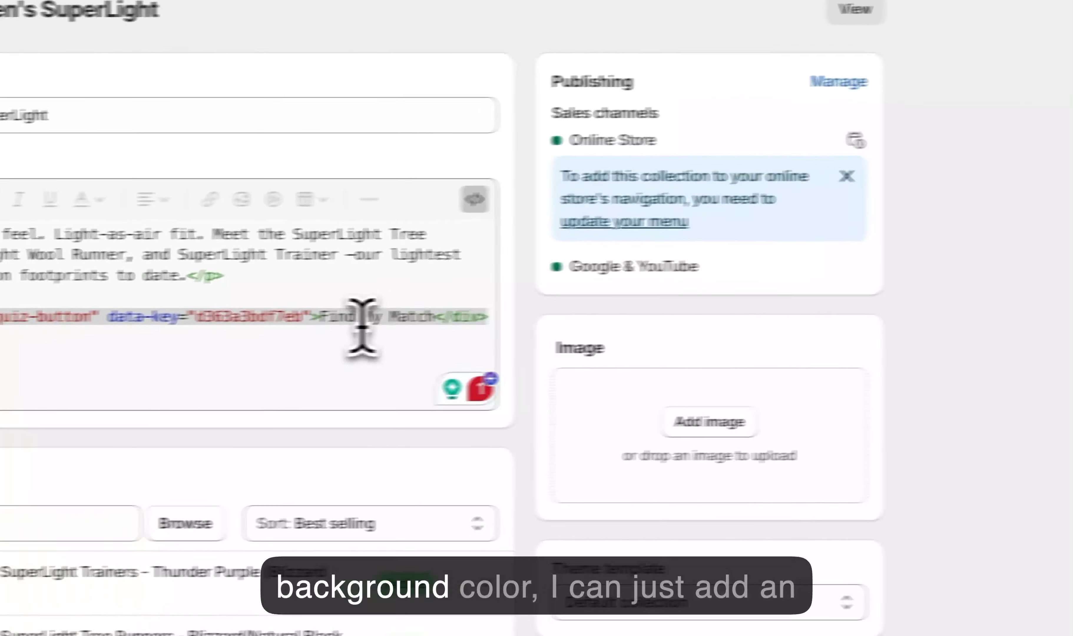
Add data-modal-style="background-color: #fbeddf" on its own line below the quiz button snippet, and review the attribute name and color value.
click(321, 321)
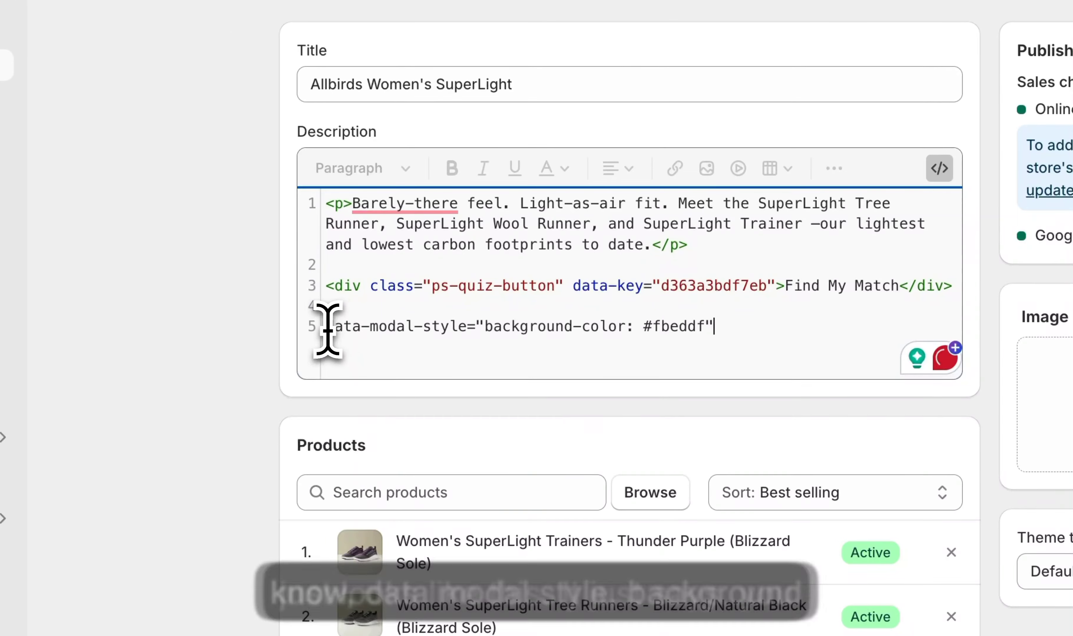
drag(329, 326, 364, 327)
drag(463, 329, 466, 328)
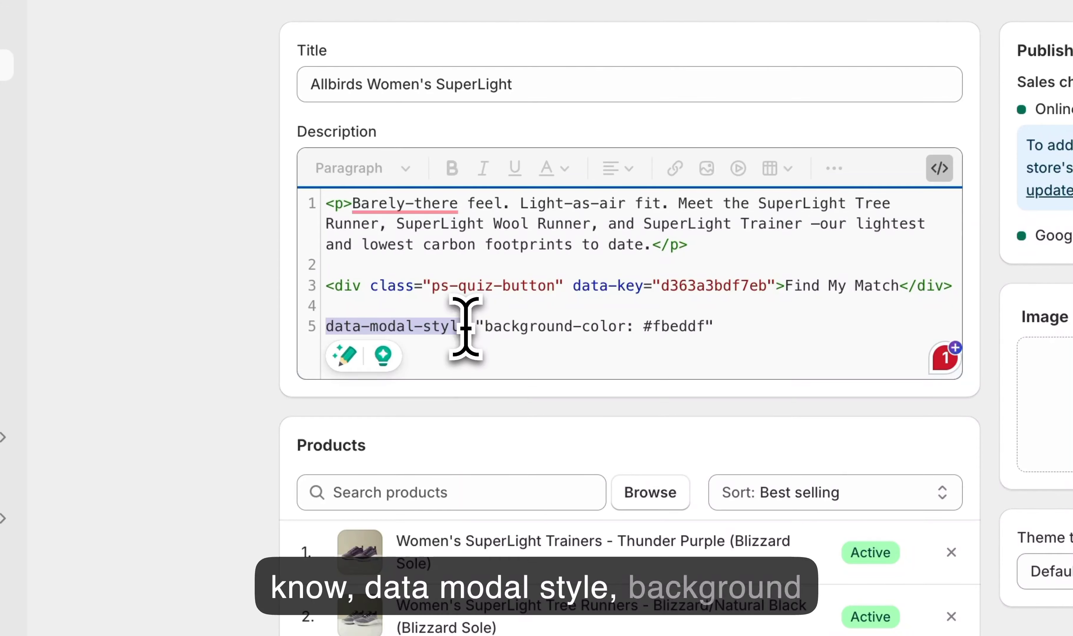
drag(644, 327, 677, 326)
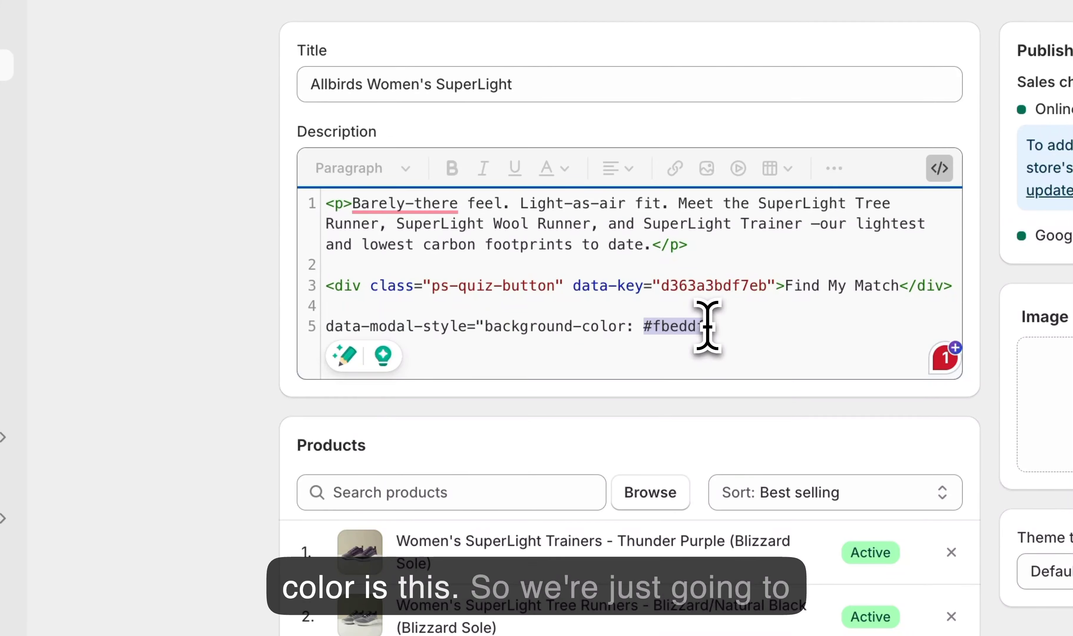
Move the data-modal-style attribute into the quiz button's opening div tag, directly after the data-key attribute, and save the collection.
drag(757, 327, 312, 331)
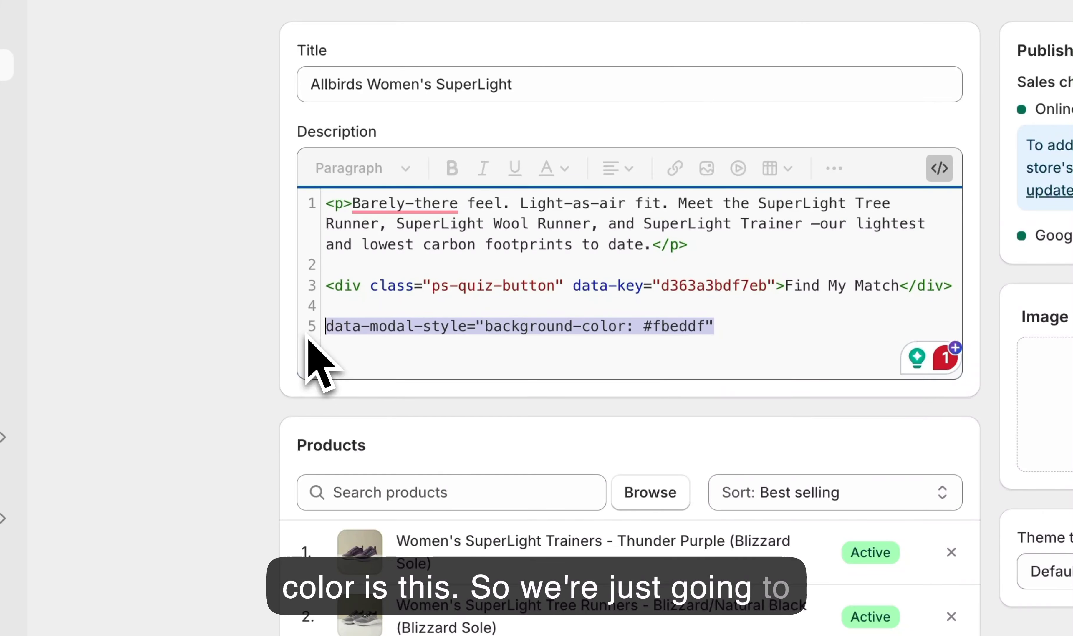
key(ctrl+x)
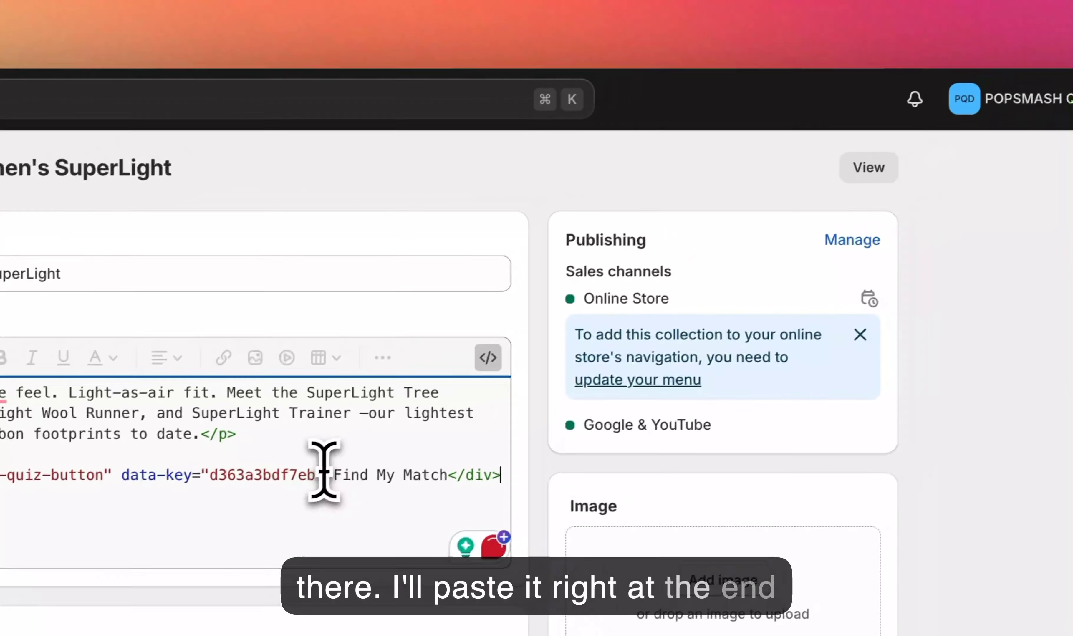
click(400, 444)
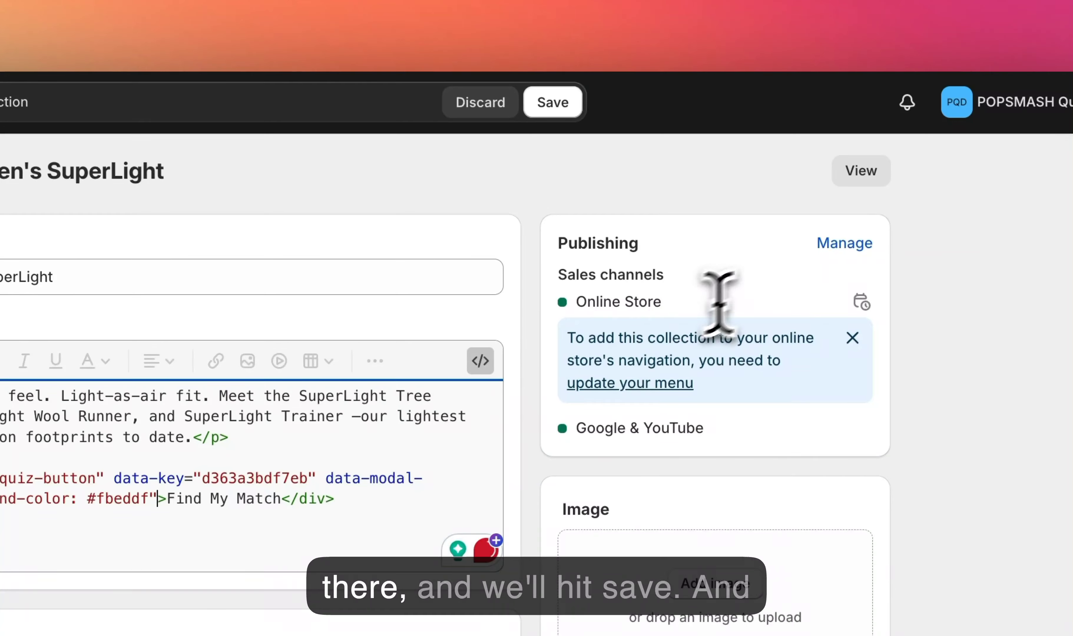
click(553, 102)
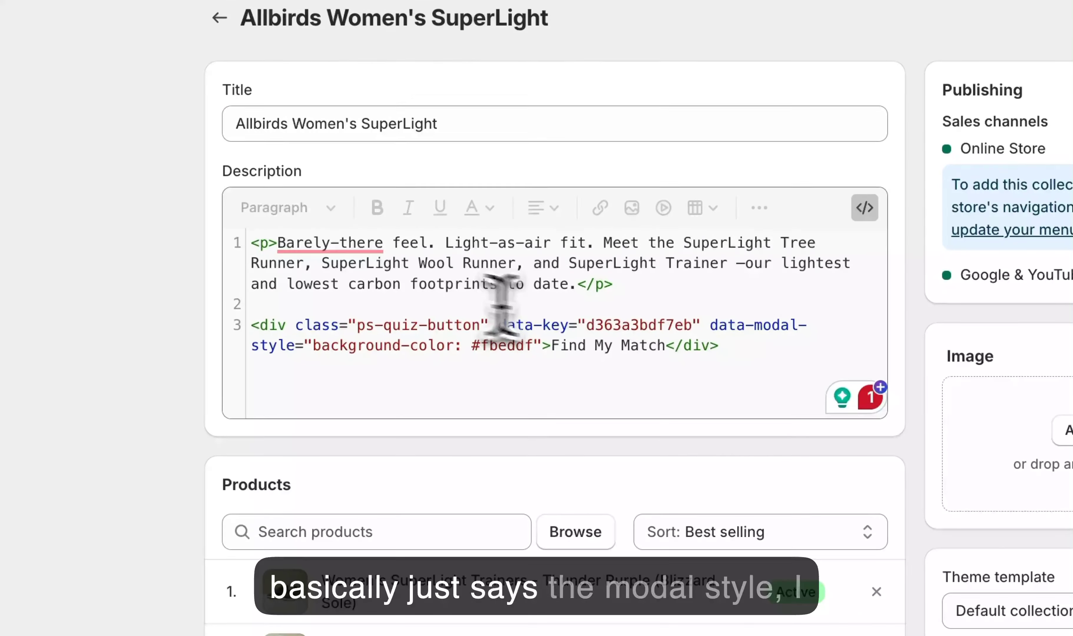
drag(747, 325, 547, 330)
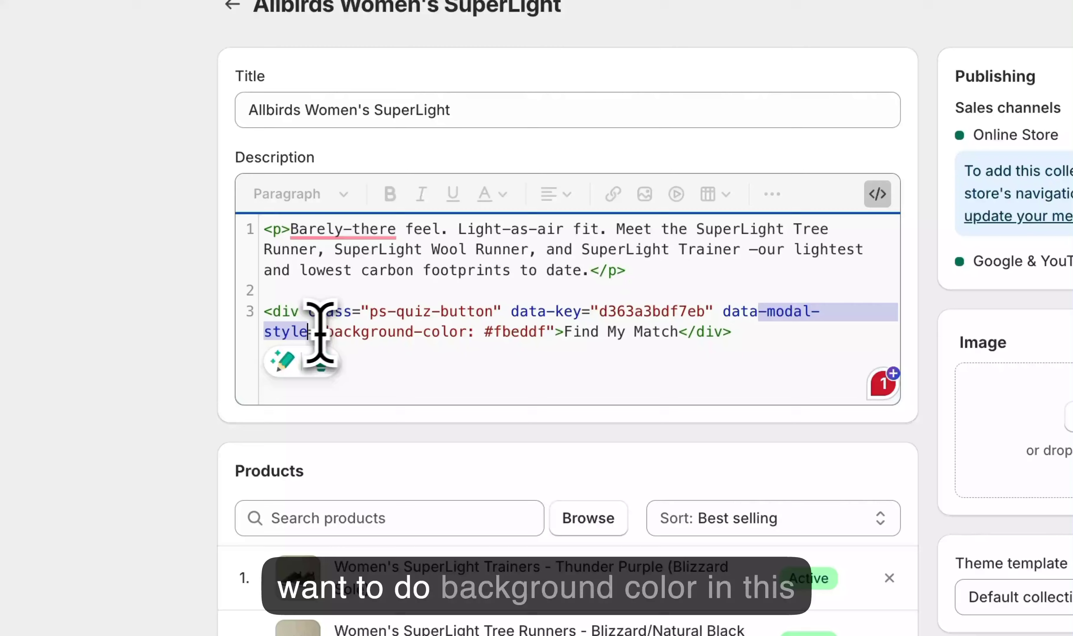
click(493, 337)
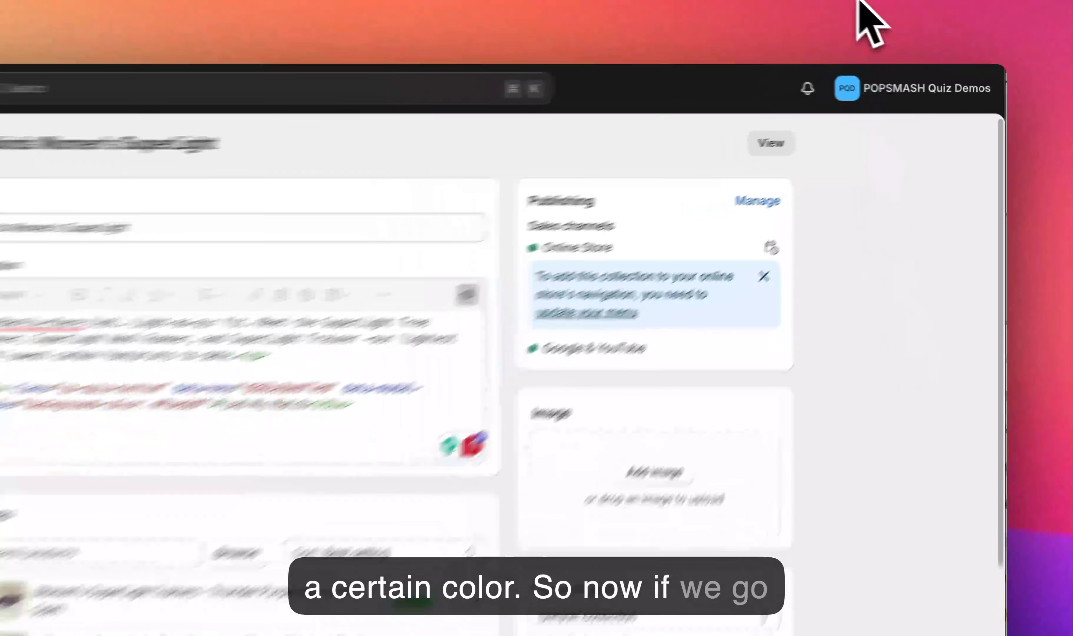
Switch to the storefront collection page, open and close the Find My Match quiz, then reload the page and reopen the quiz to check its background color.
click(884, 15)
click(324, 322)
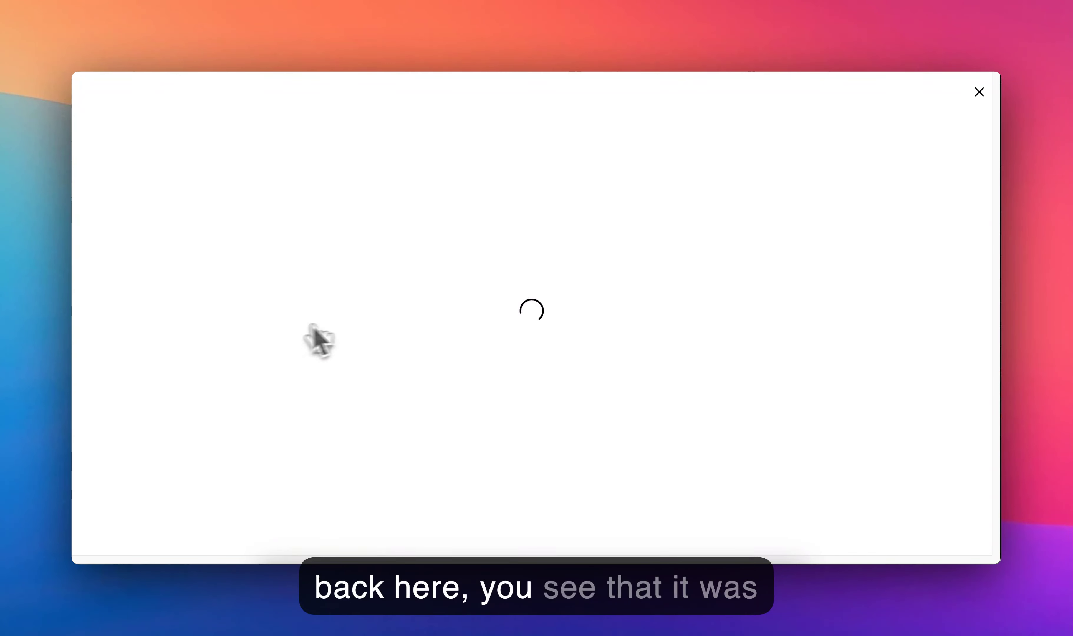
click(980, 92)
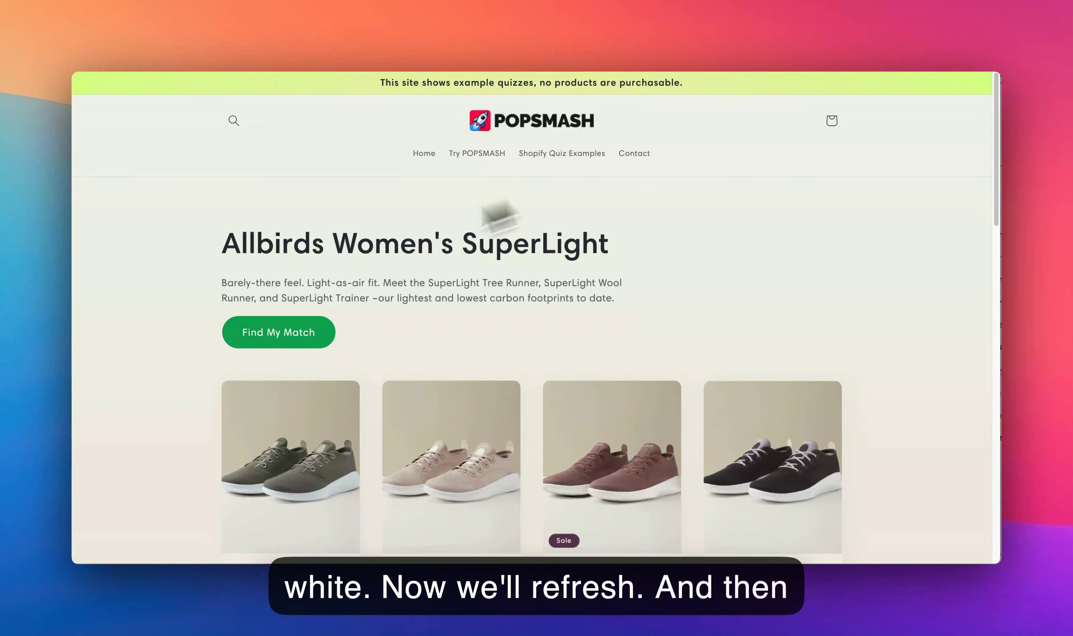
click(286, 341)
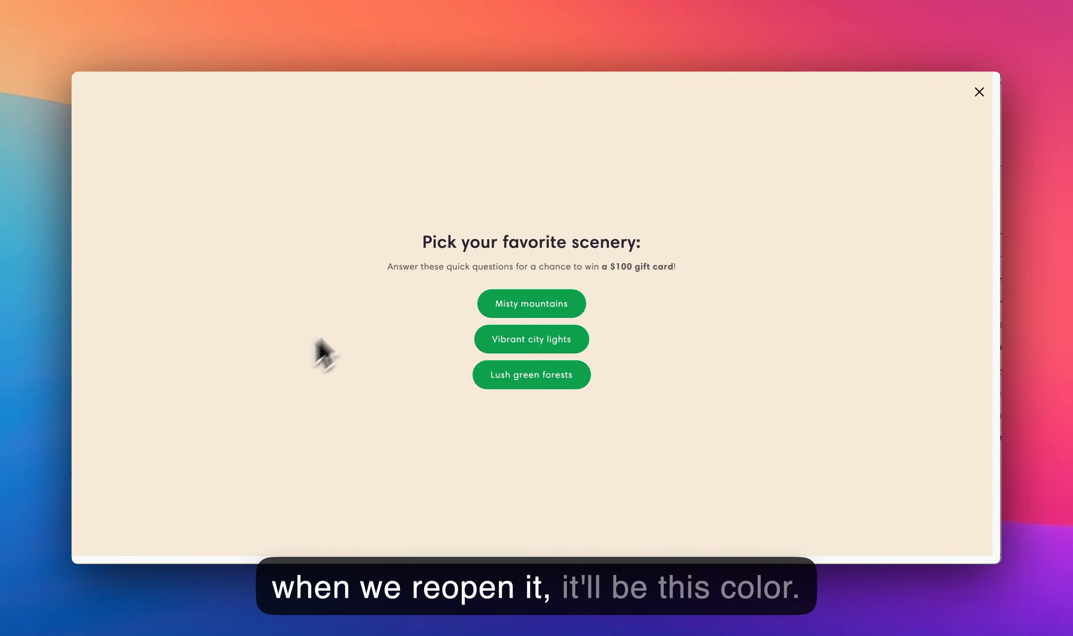